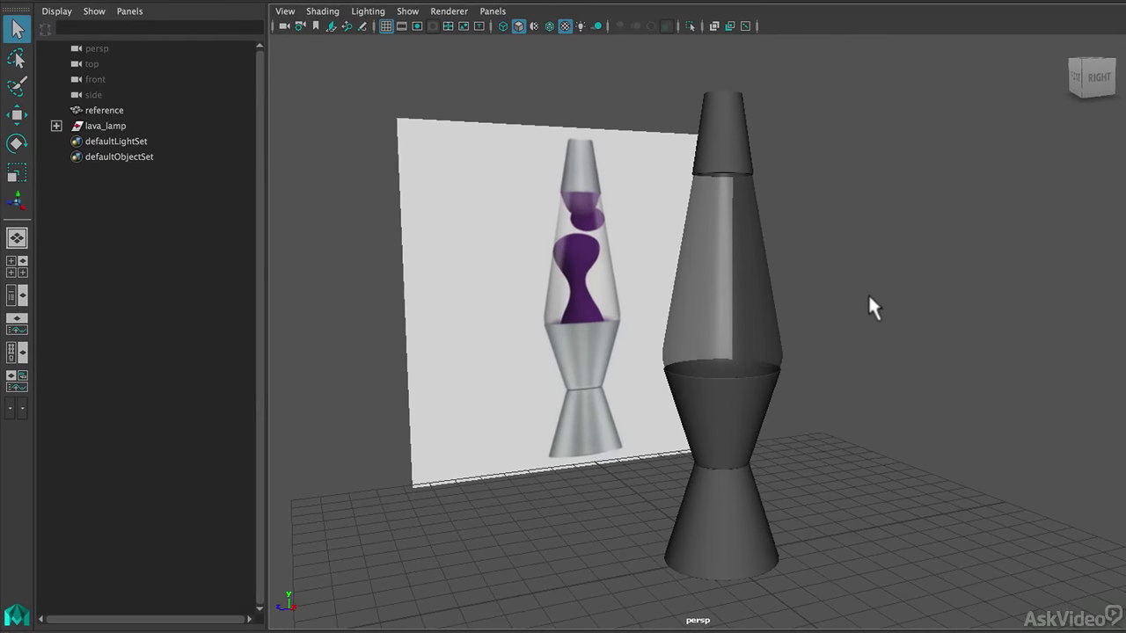
- Expand the lava_lamp group and select lamp_cap, lamp_globe, lamp_base and lamp_bulb in turn
alt+drag(870, 304, 838, 309)
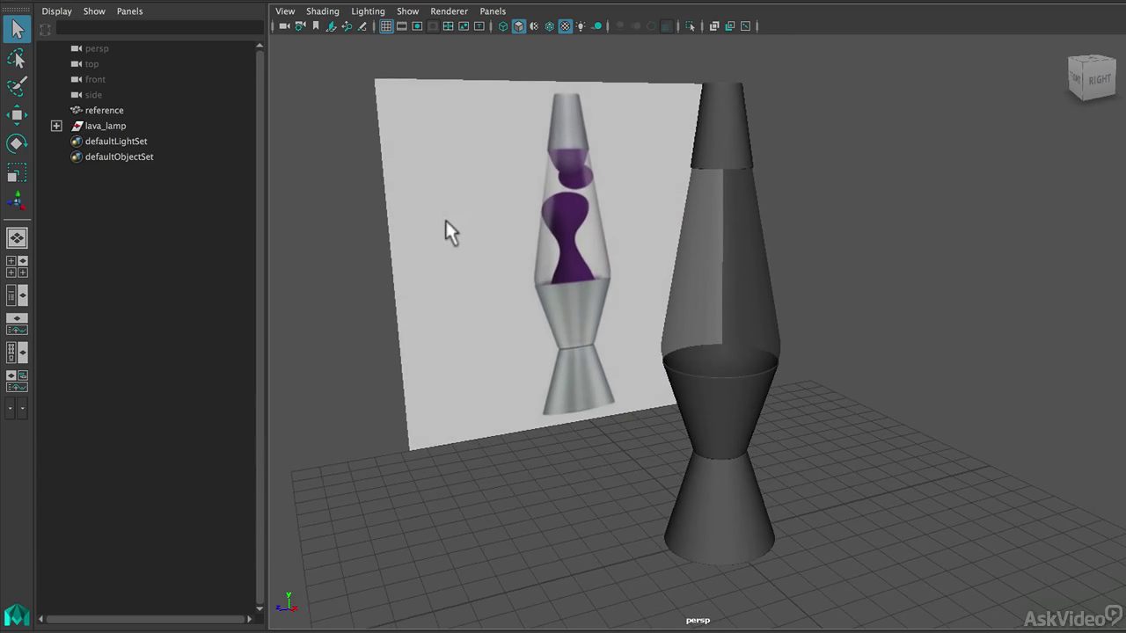
alt+drag(446, 220, 506, 206)
alt+middle_drag(506, 205, 598, 238)
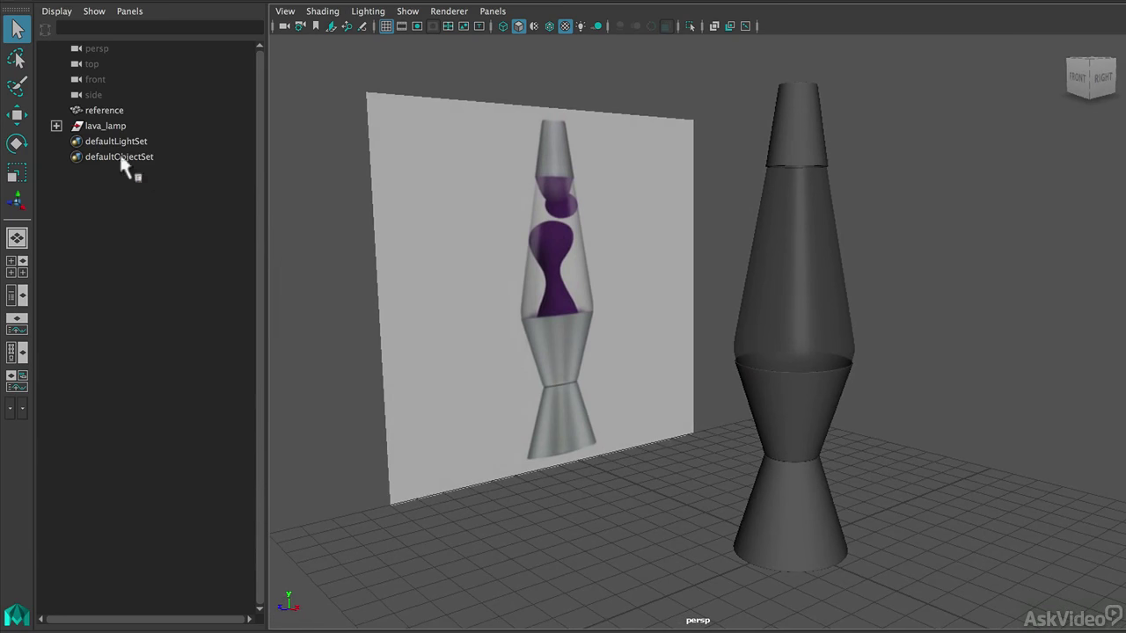
click(56, 125)
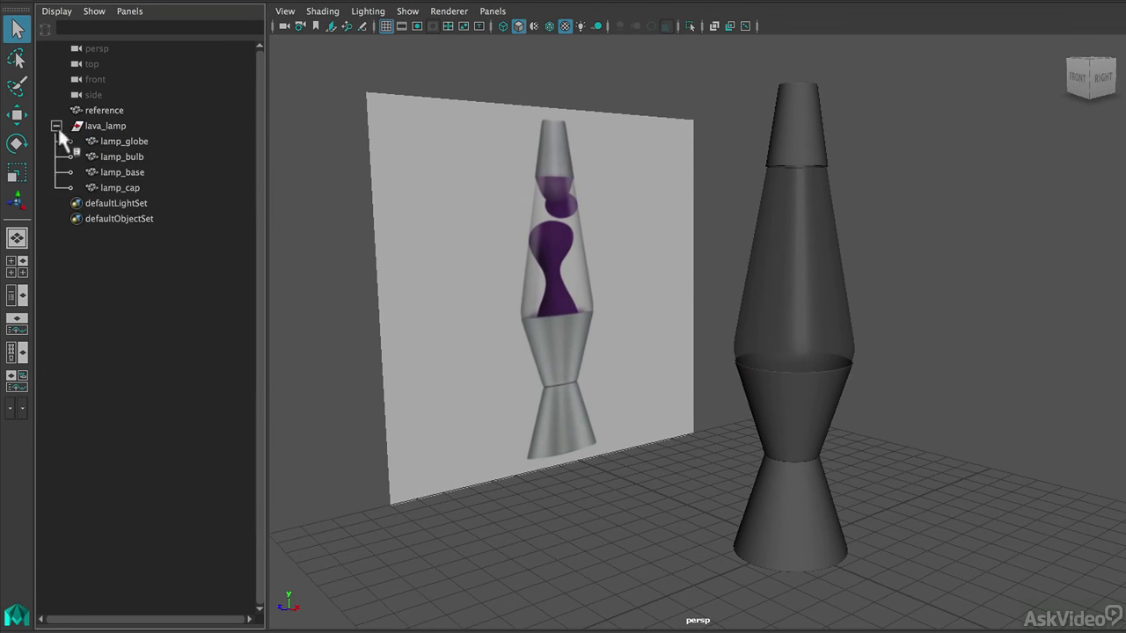
click(137, 189)
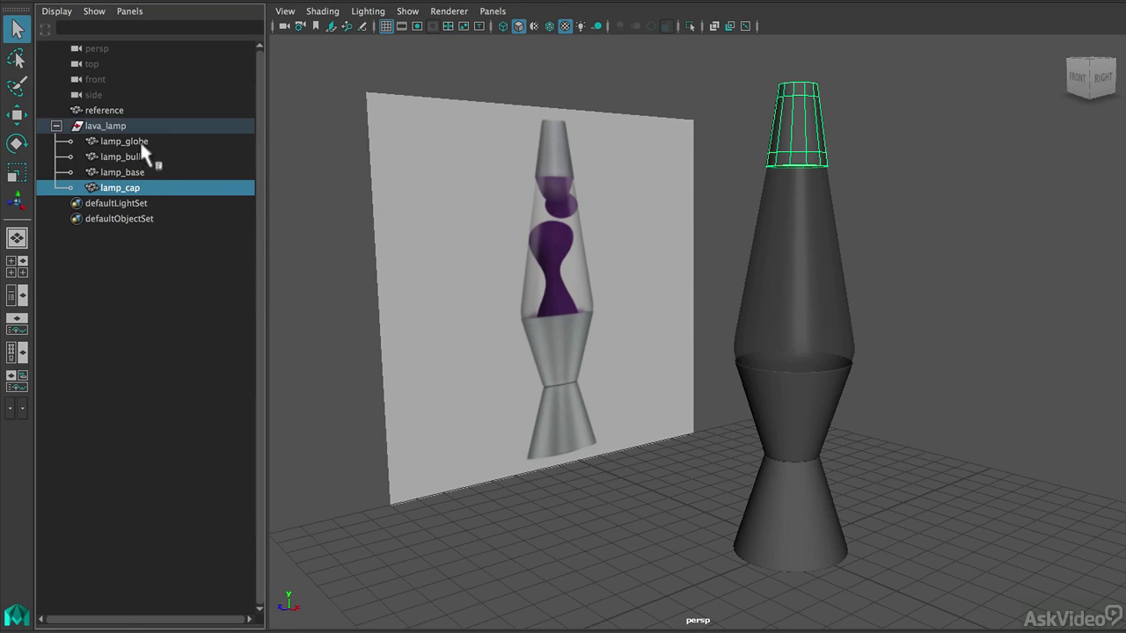
click(140, 142)
click(135, 174)
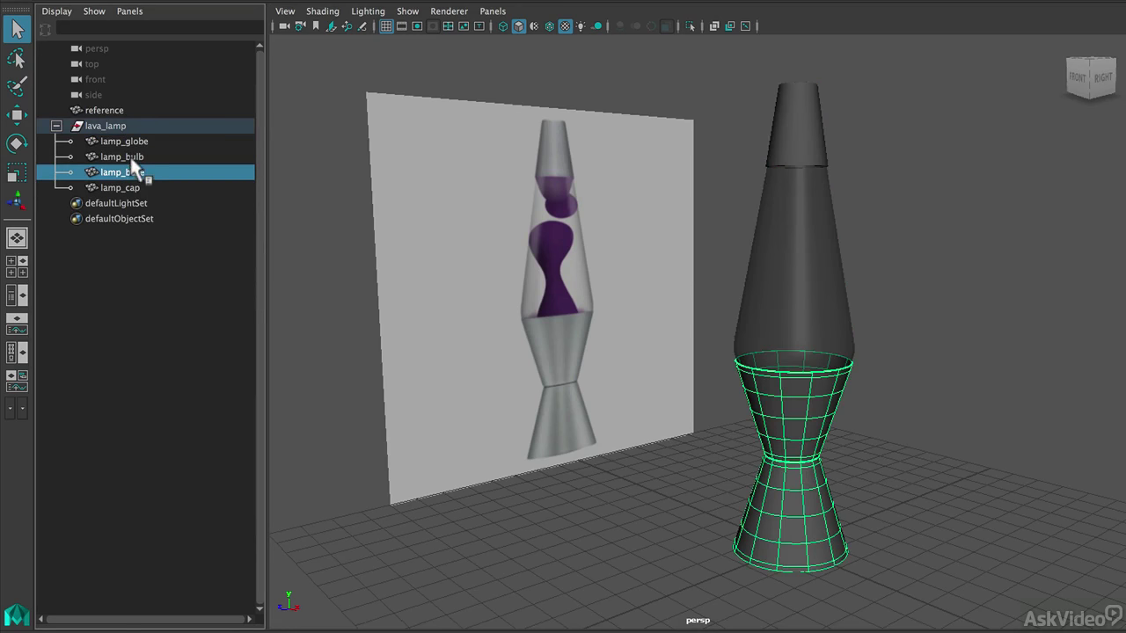
click(132, 158)
- Tumble and zoom the view to inspect the bulb inside the lamp and the reference image
alt+drag(688, 355, 747, 401)
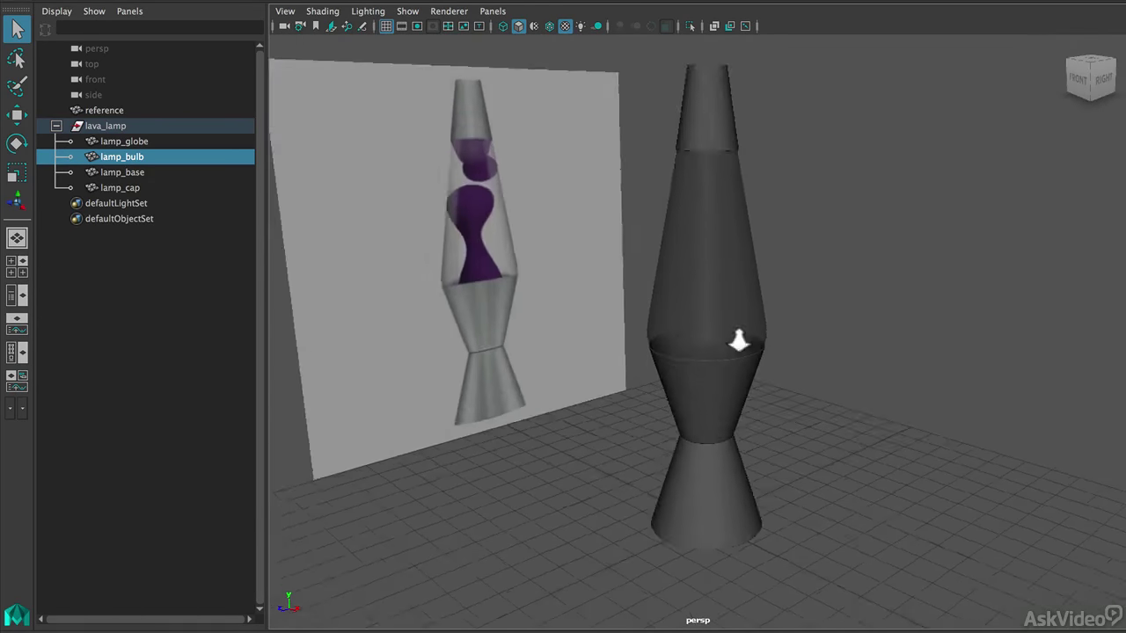
alt+drag(737, 334, 674, 352)
scroll(610, 232, up, 4)
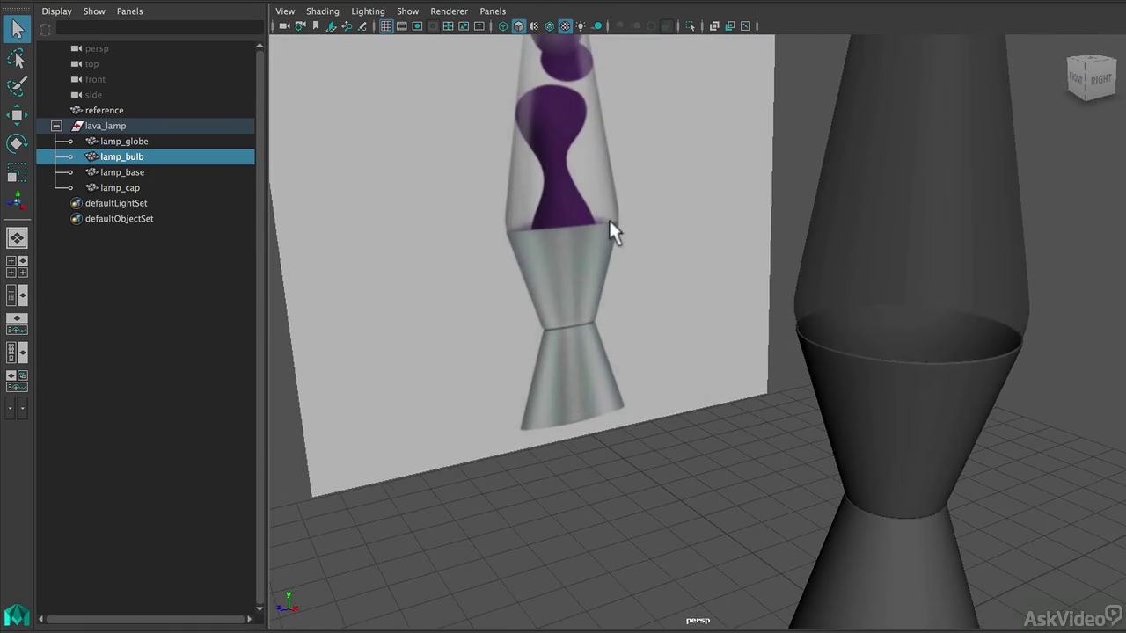
alt+middle_drag(610, 232, 674, 258)
scroll(659, 216, down, 3)
alt+drag(659, 217, 629, 266)
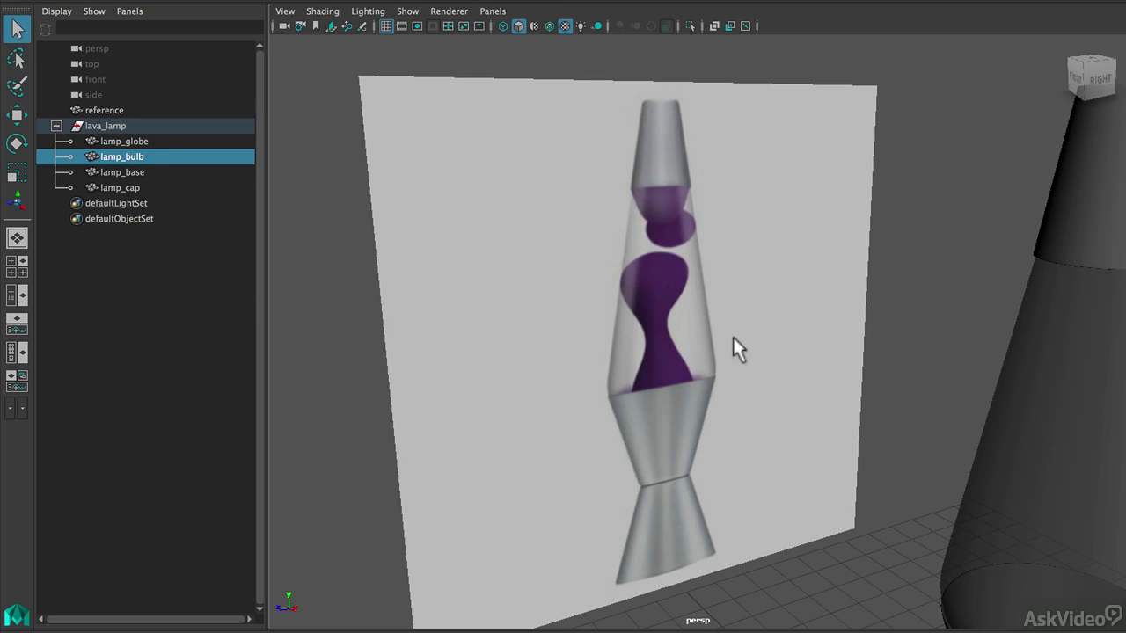
scroll(755, 334, down, 8)
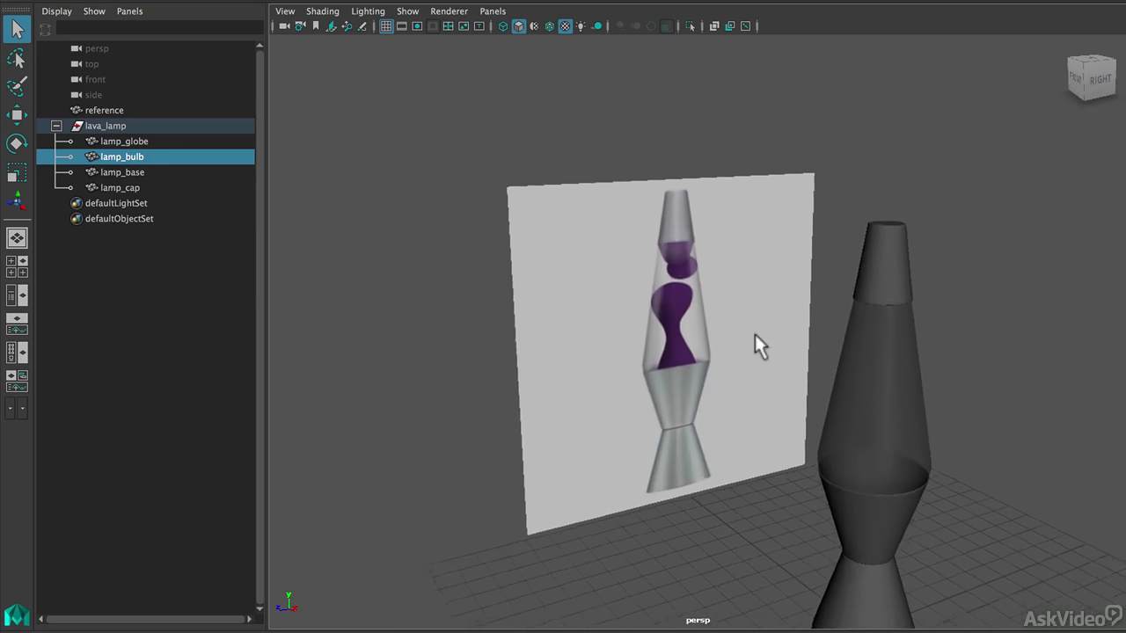
- Turn off visibility of reference_layer in the Layer Editor
alt+middle_drag(737, 343, 699, 237)
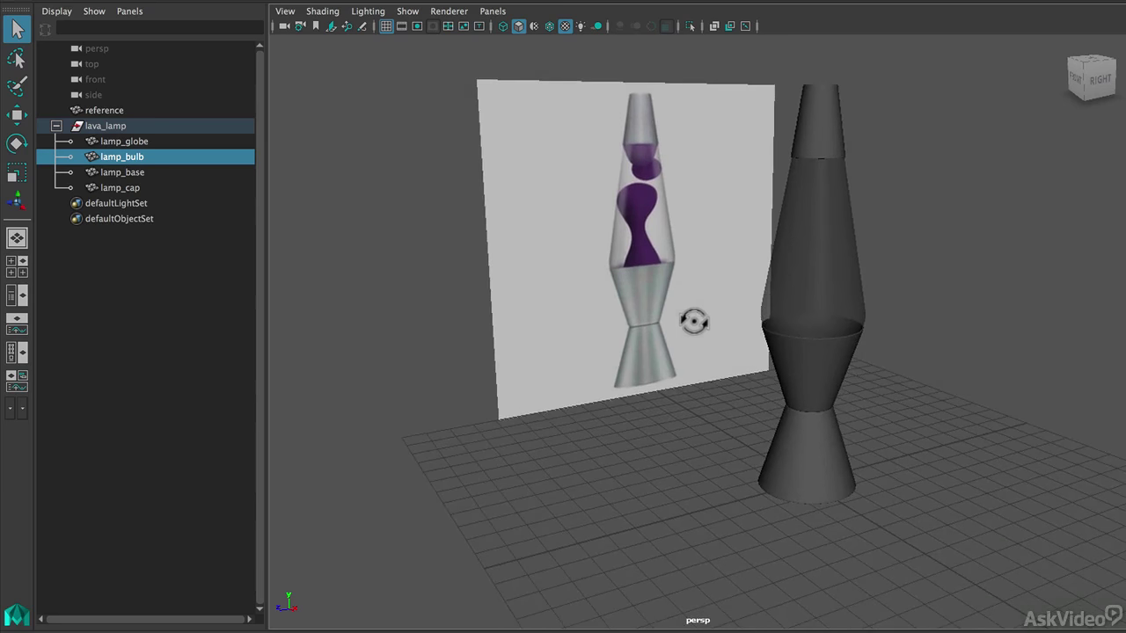
mouse_move(696, 322)
alt+mouse_down()
mouse_move(712, 317)
mouse_move(699, 318)
alt+mouse_up()
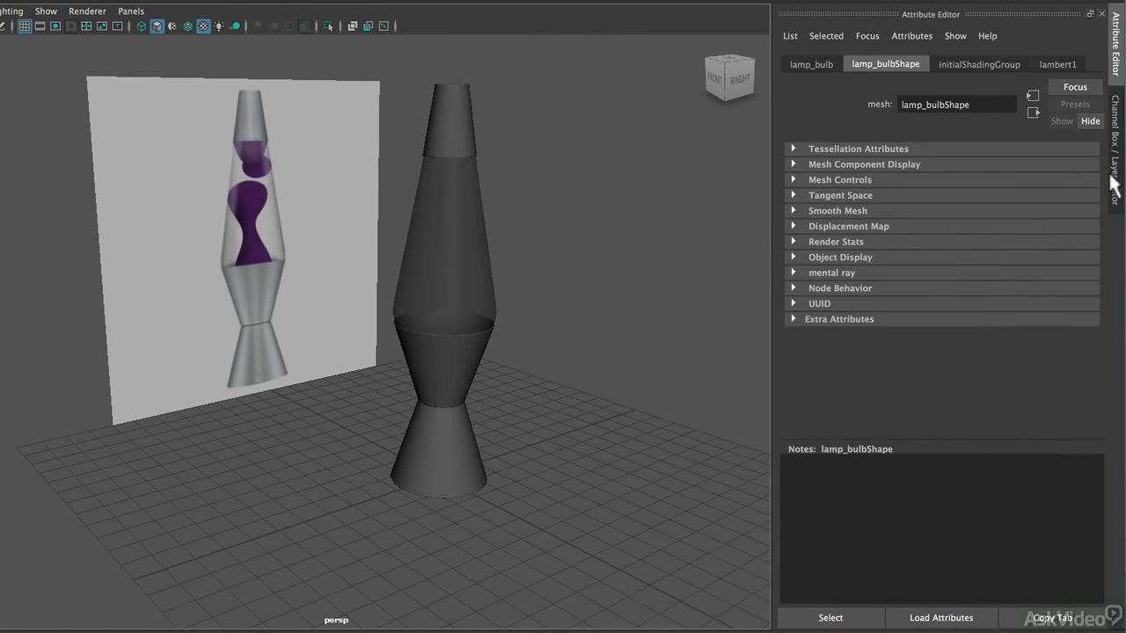
click(1116, 176)
click(759, 521)
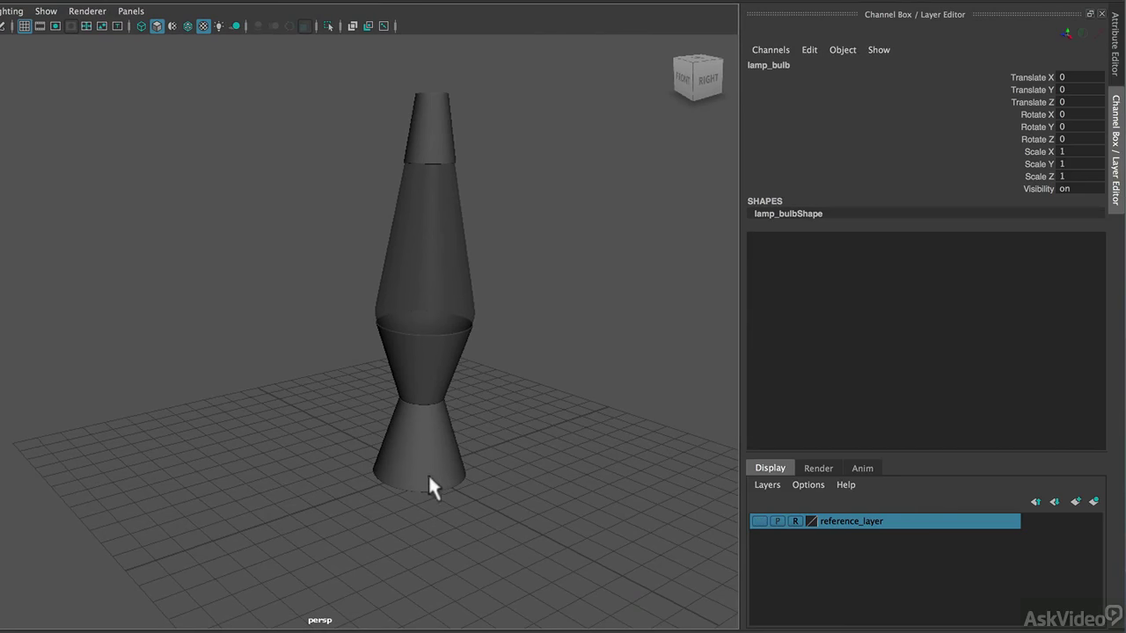
- Back in the Attribute Editor, select the glass globe and frame it in the view
click(1115, 44)
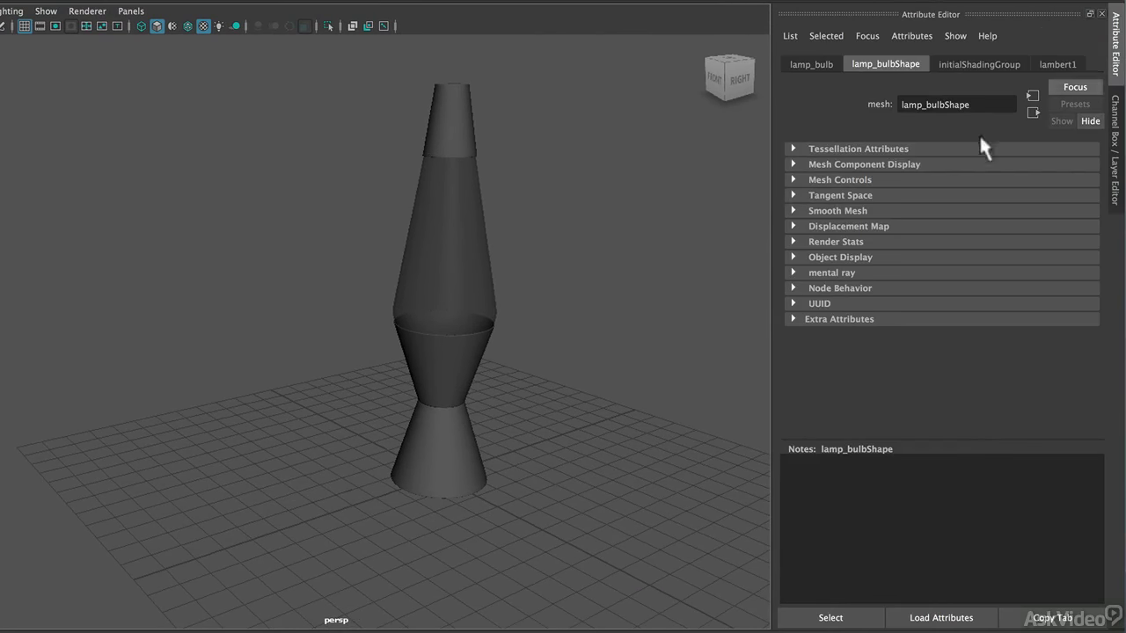
click(422, 271)
key(f)
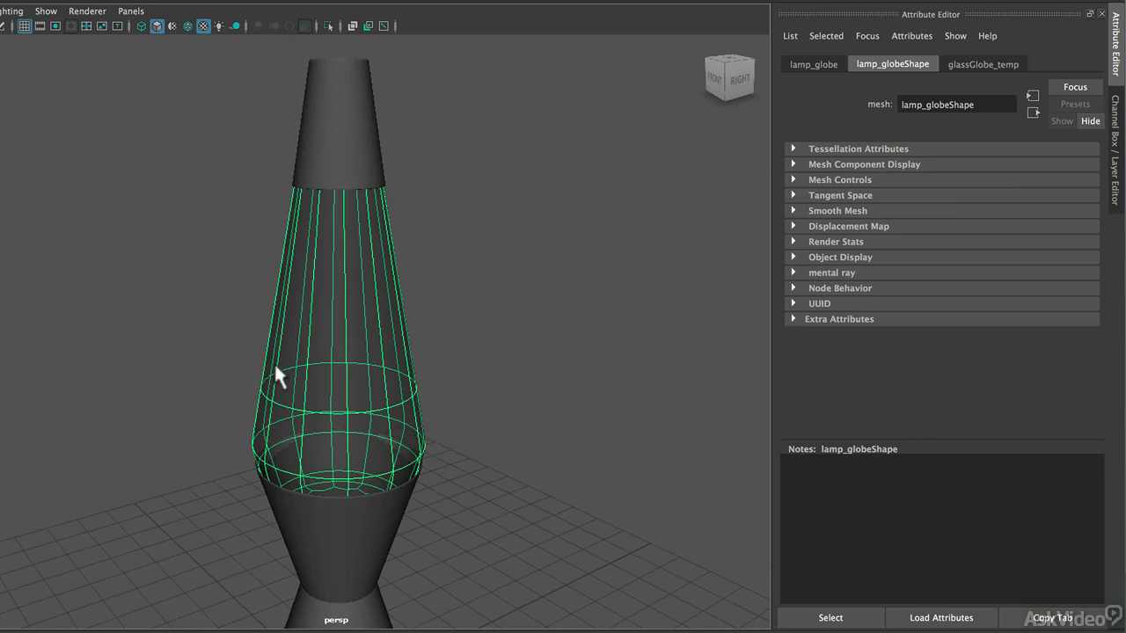
mouse_move(273, 361)
alt+mouse_down()
mouse_move(291, 376)
mouse_move(269, 381)
mouse_move(291, 314)
mouse_move(260, 353)
alt+mouse_up()
scroll(305, 366, down, 5)
- Hide lamp_bulb, lamp_base and lamp_cap with Ctrl+H so only lamp_globe remains
click(132, 158)
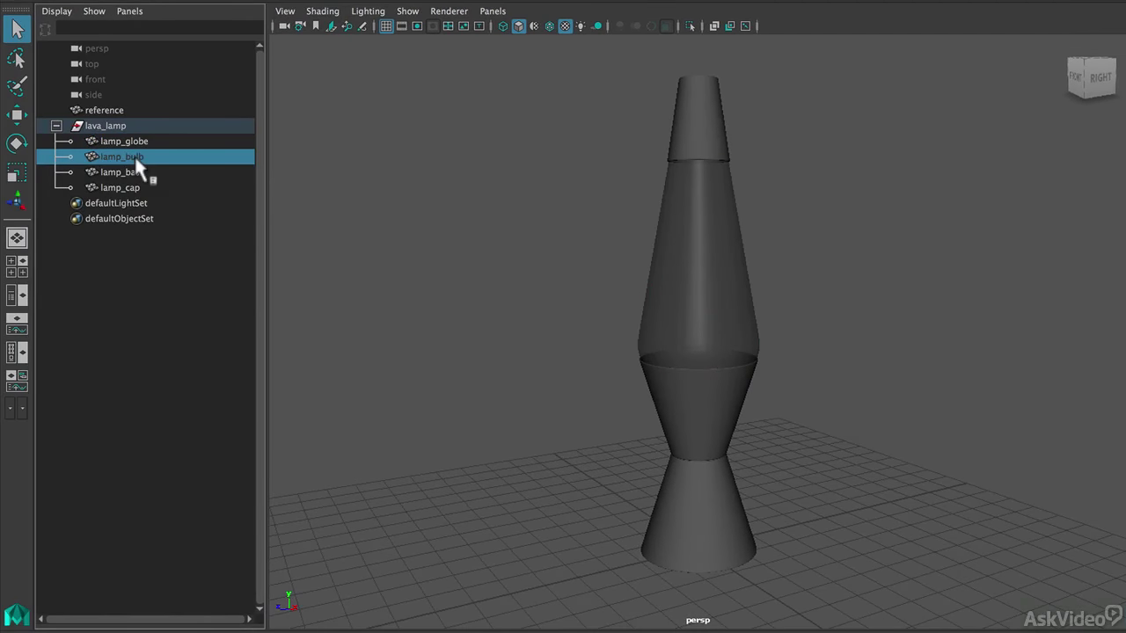
click(135, 170)
key(ctrl+h)
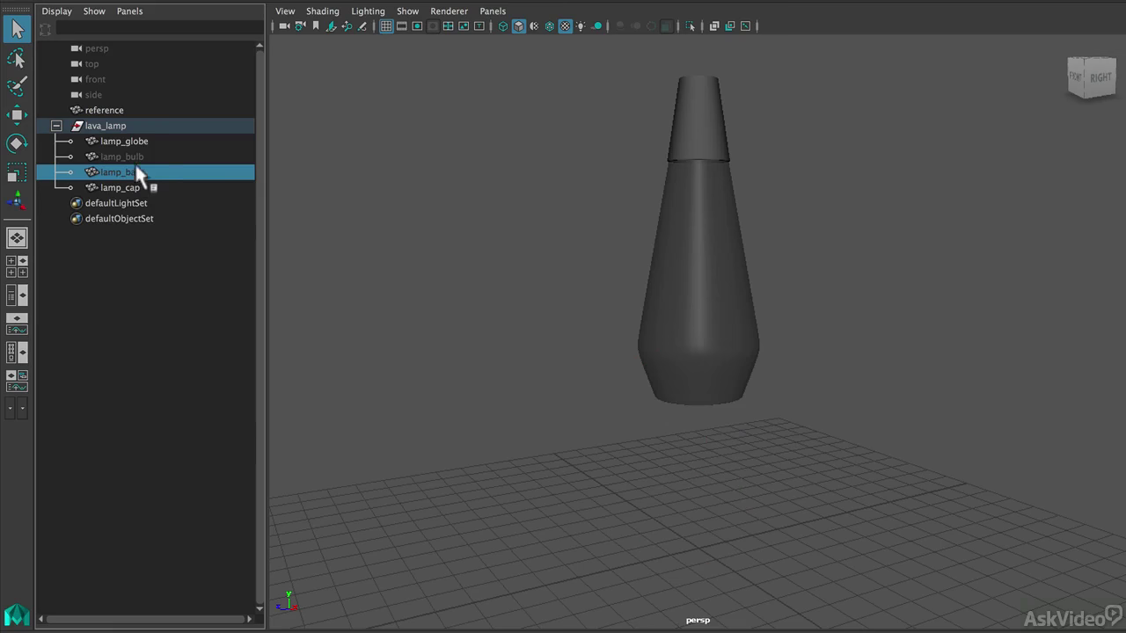
click(132, 187)
key(ctrl+h)
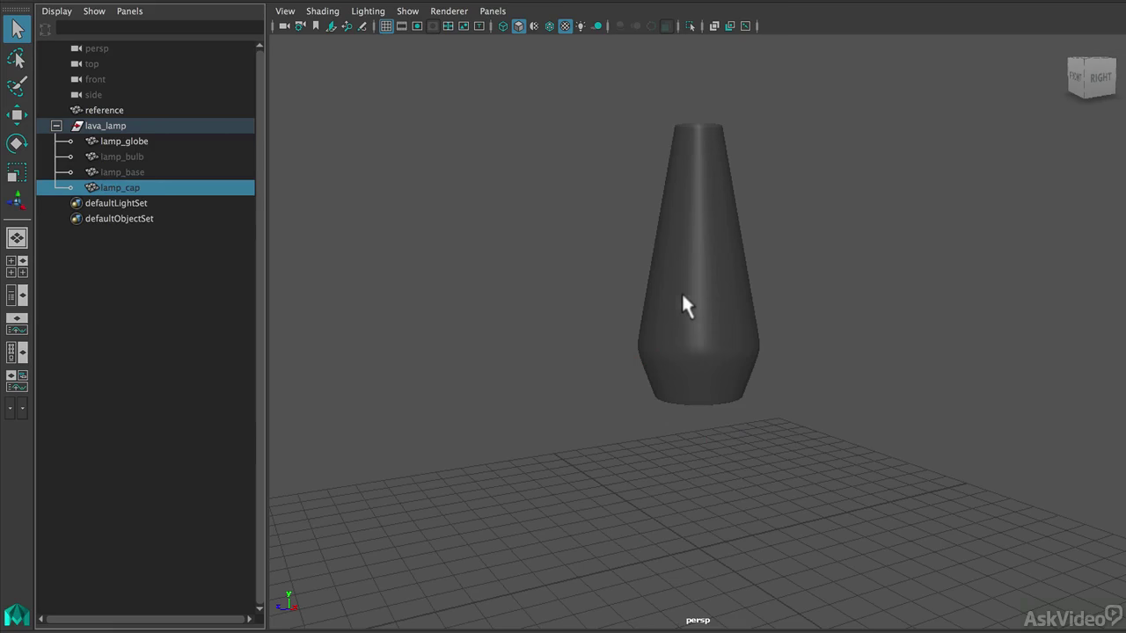
scroll(695, 237, up, 3)
scroll(695, 238, down, 1)
alt+middle_drag(695, 234, 701, 267)
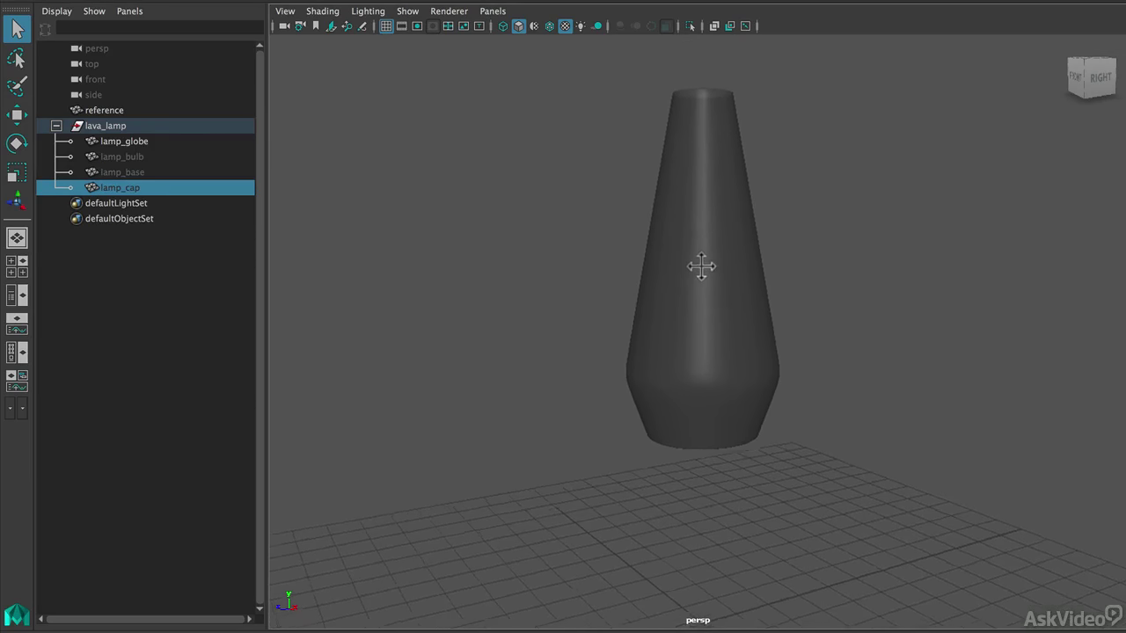
alt+drag(701, 267, 682, 297)
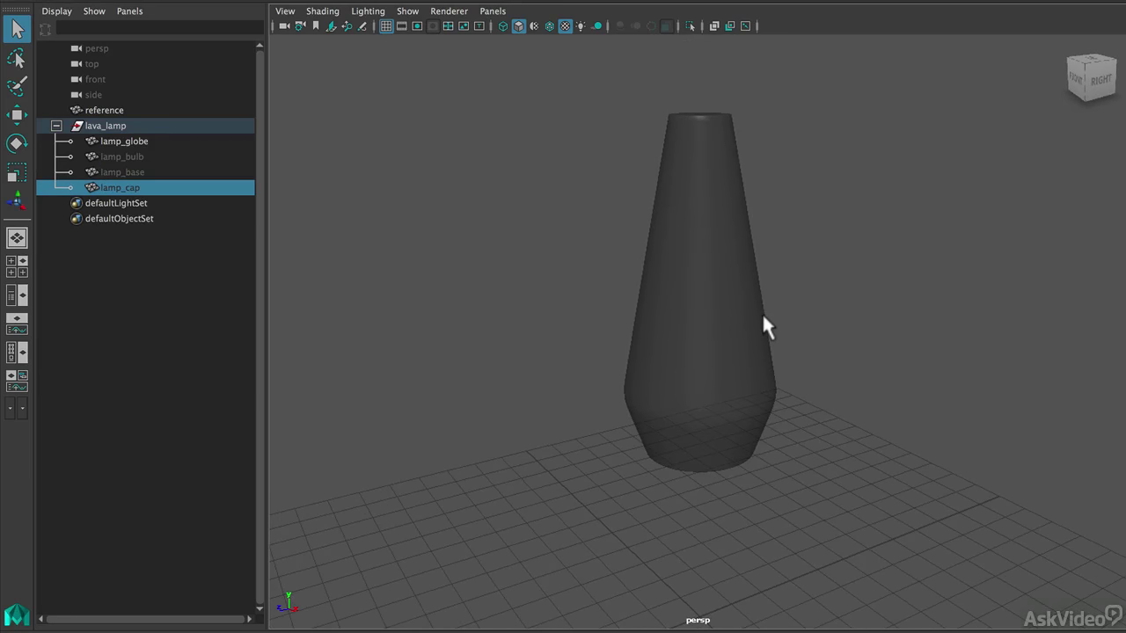
key(ctrl+space)
- Switch to the FX menu set and FX shelf, then open the nParticles menu
click(66, 27)
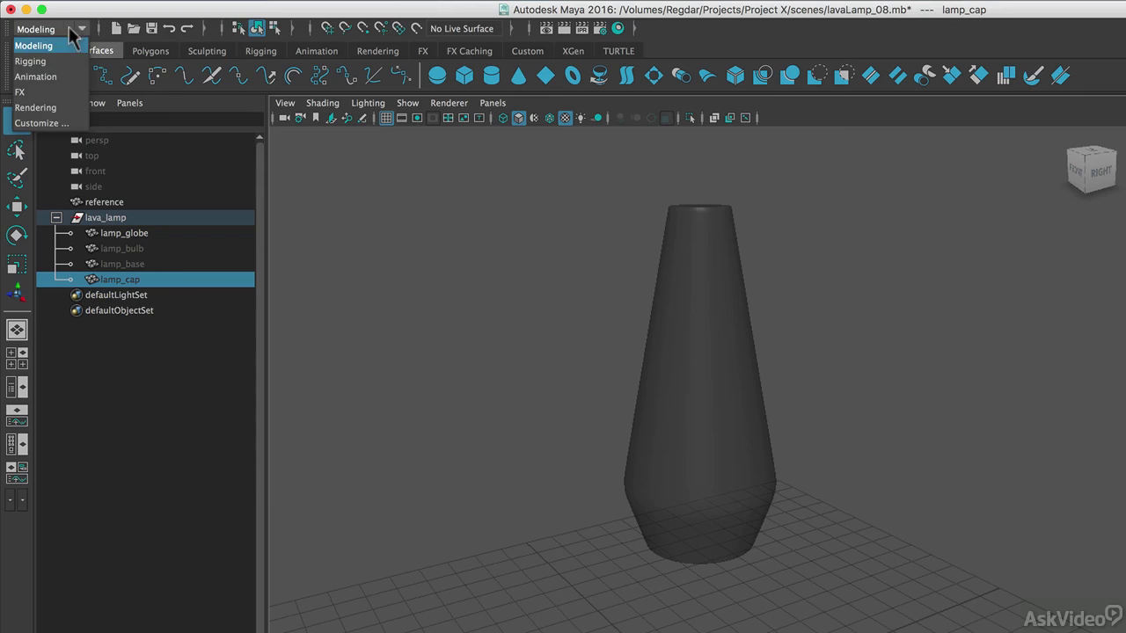
click(36, 93)
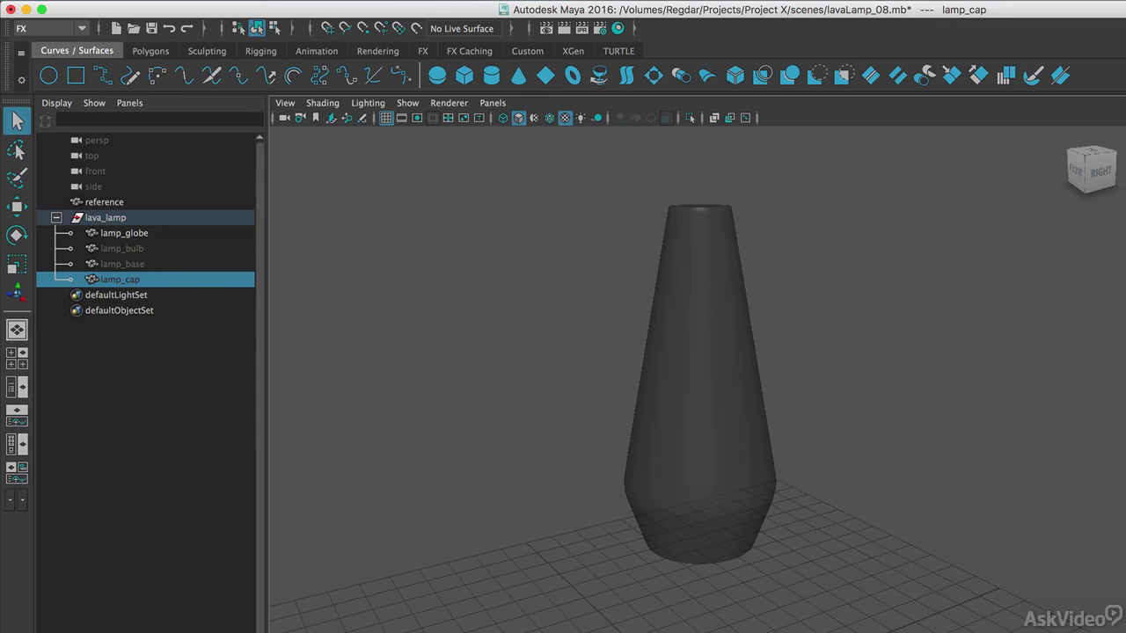
key(space)
click(422, 50)
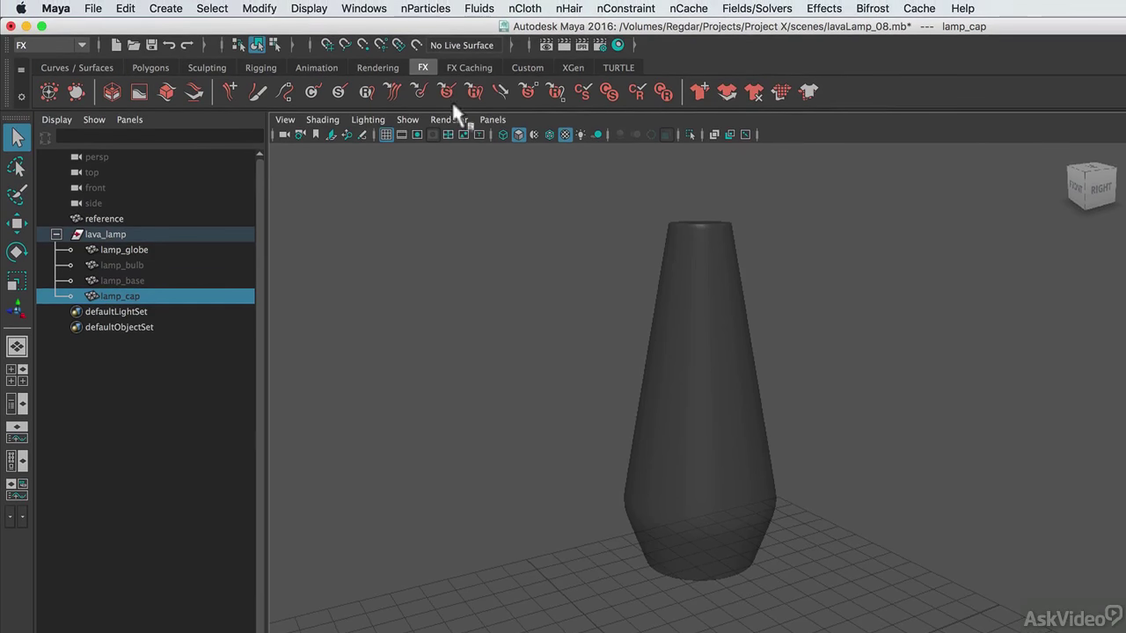
click(425, 8)
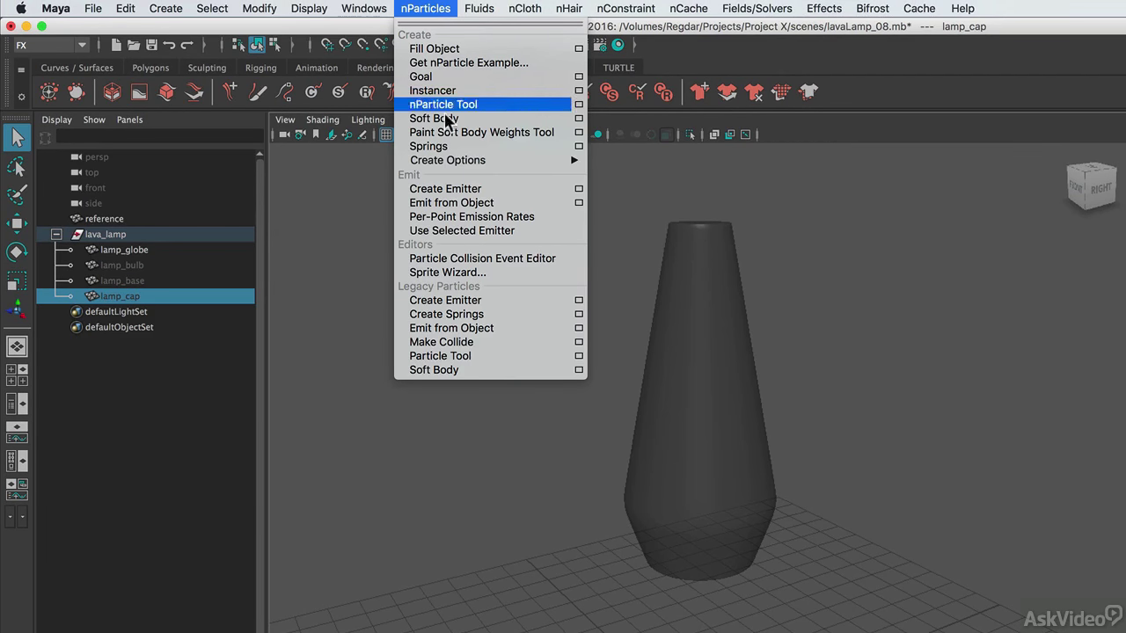
- Set nParticle Create Options to Water and select the lamp_globe mesh
mouse_move(445, 163)
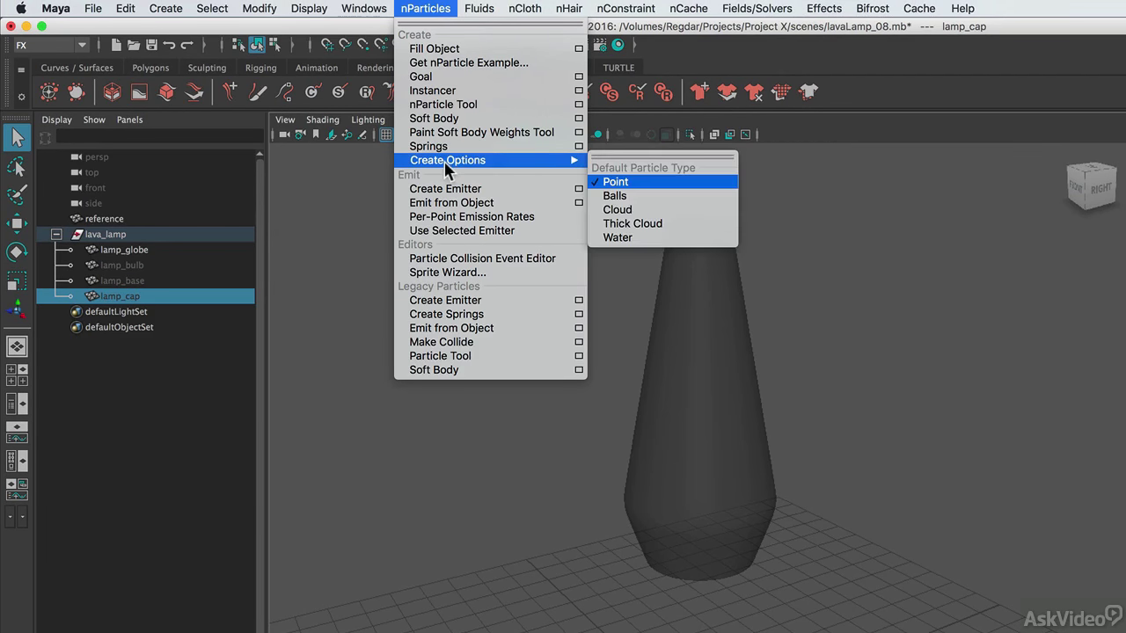
click(624, 239)
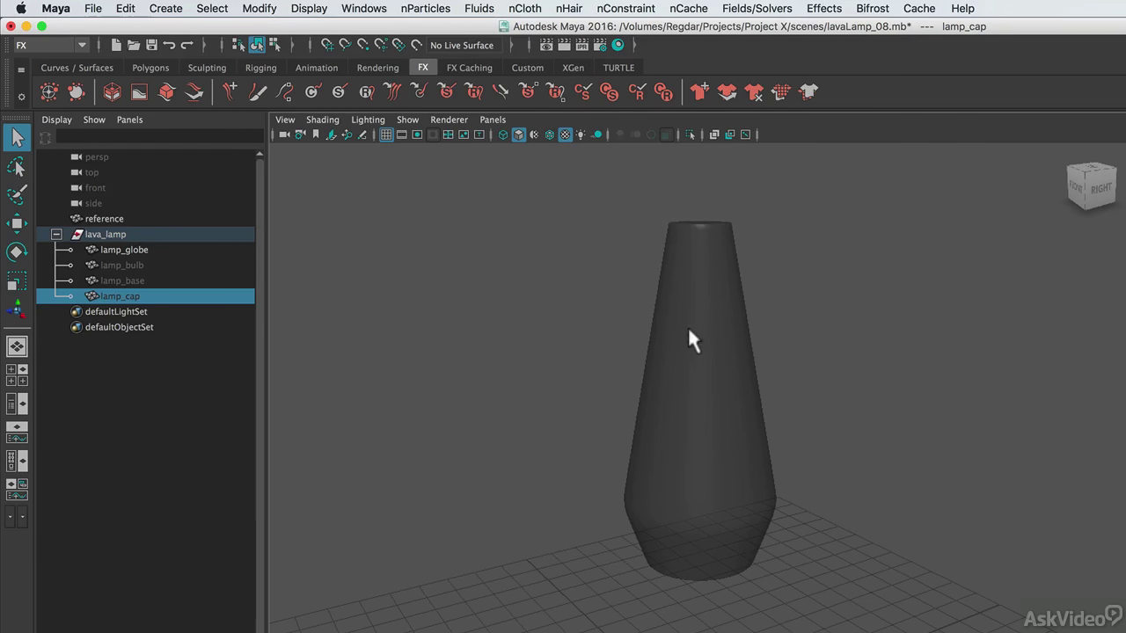
click(695, 362)
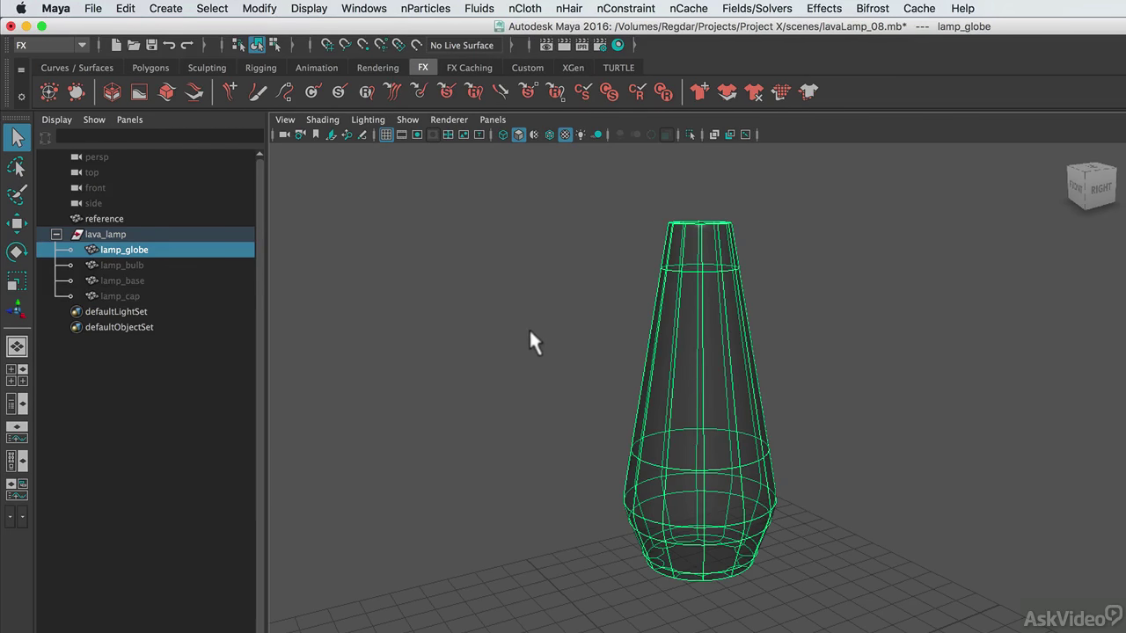
click(427, 8)
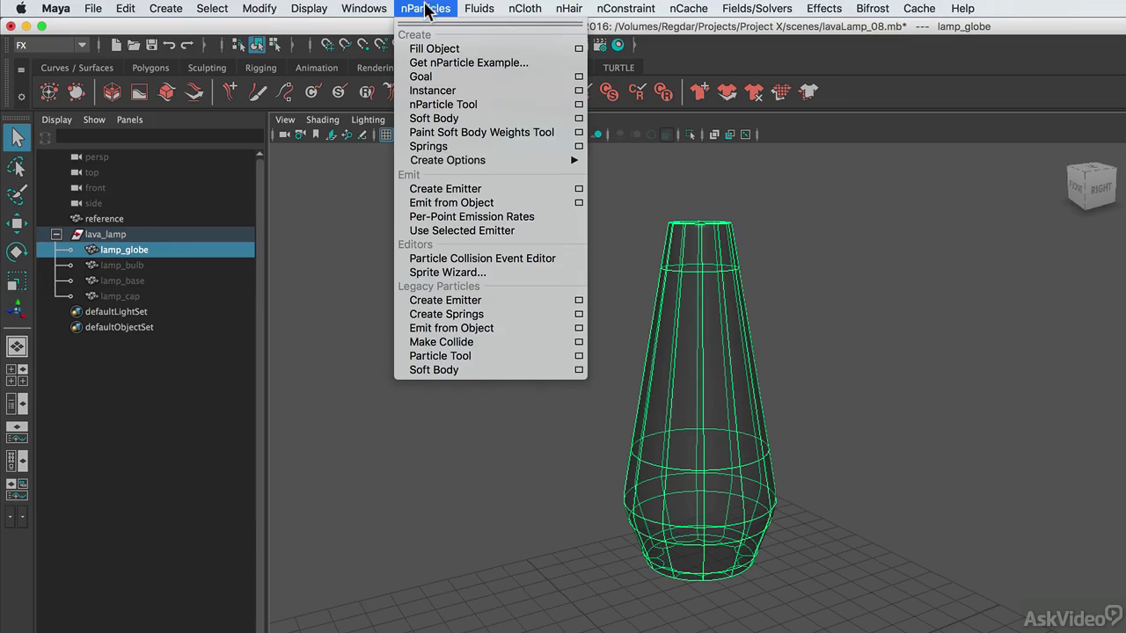
- Reset Fill Object settings, set Resolution to about 28, and Particle Fill the lamp globe
click(579, 50)
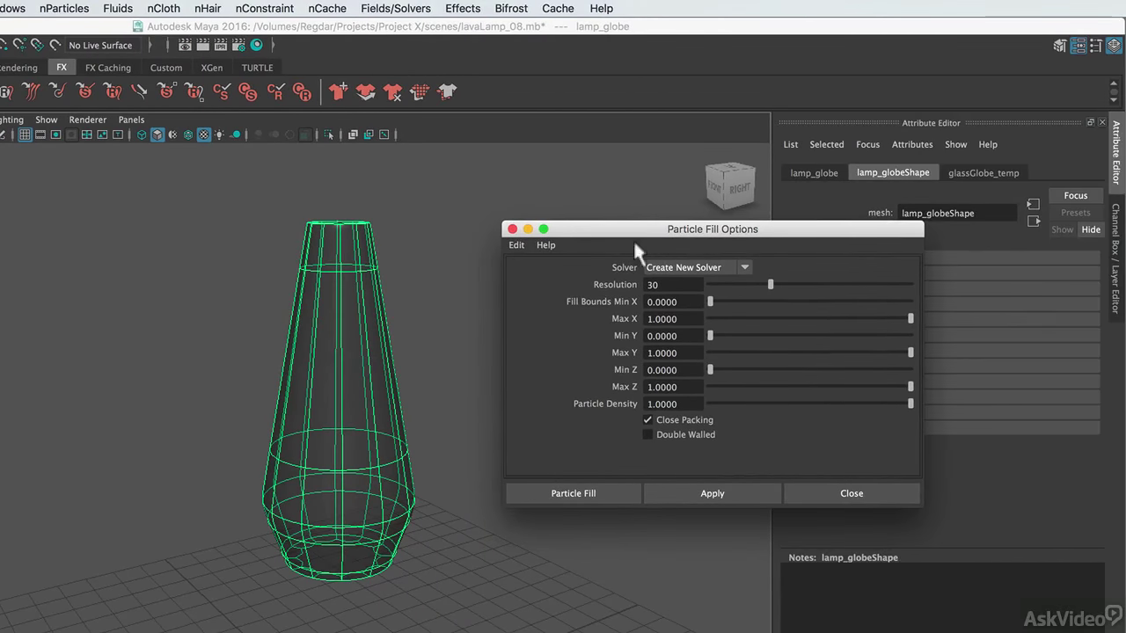
click(516, 244)
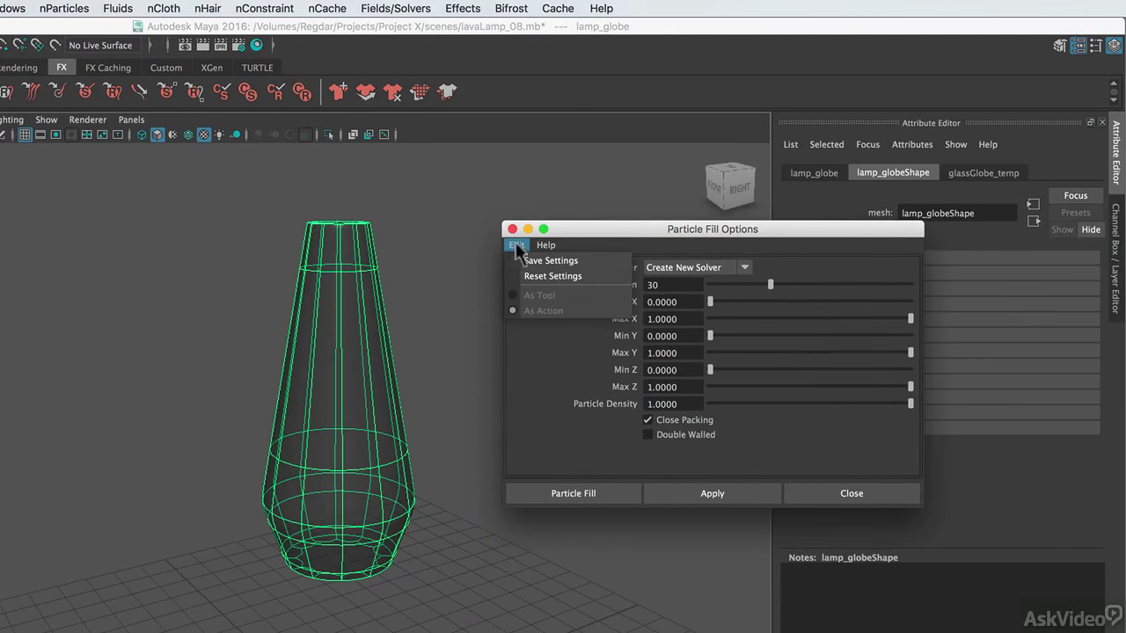
click(555, 278)
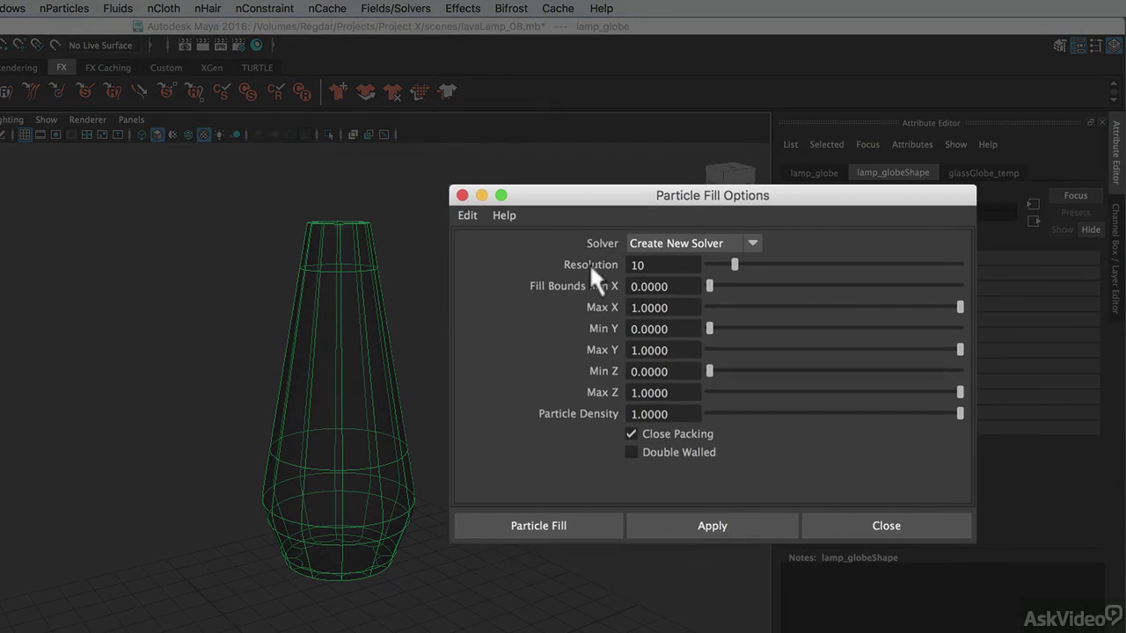
drag(737, 264, 778, 265)
click(570, 521)
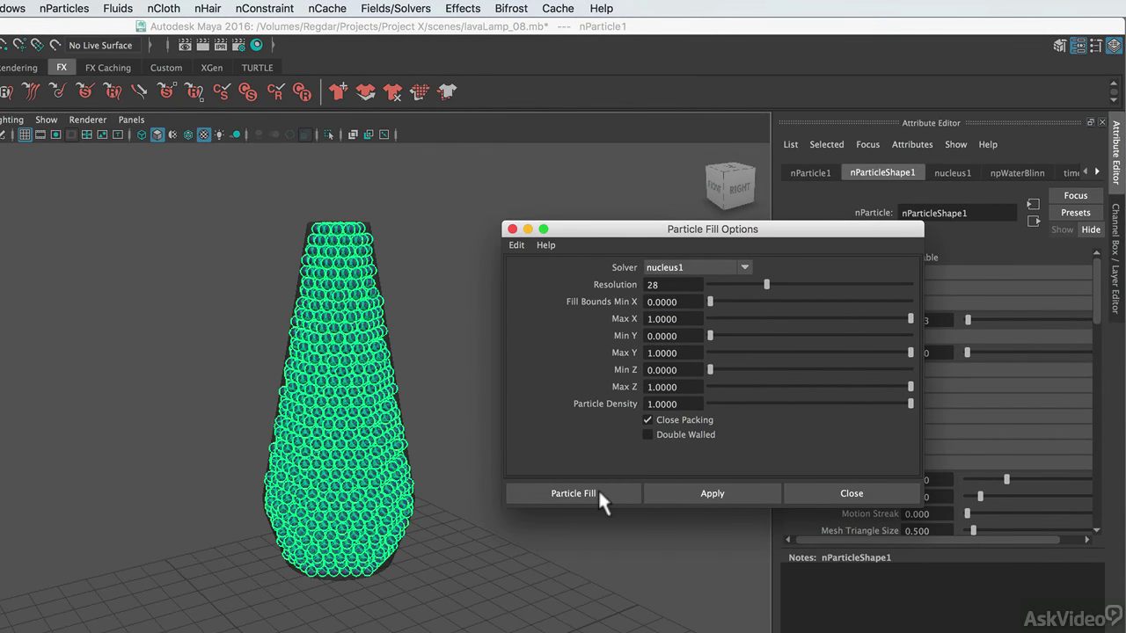
click(846, 493)
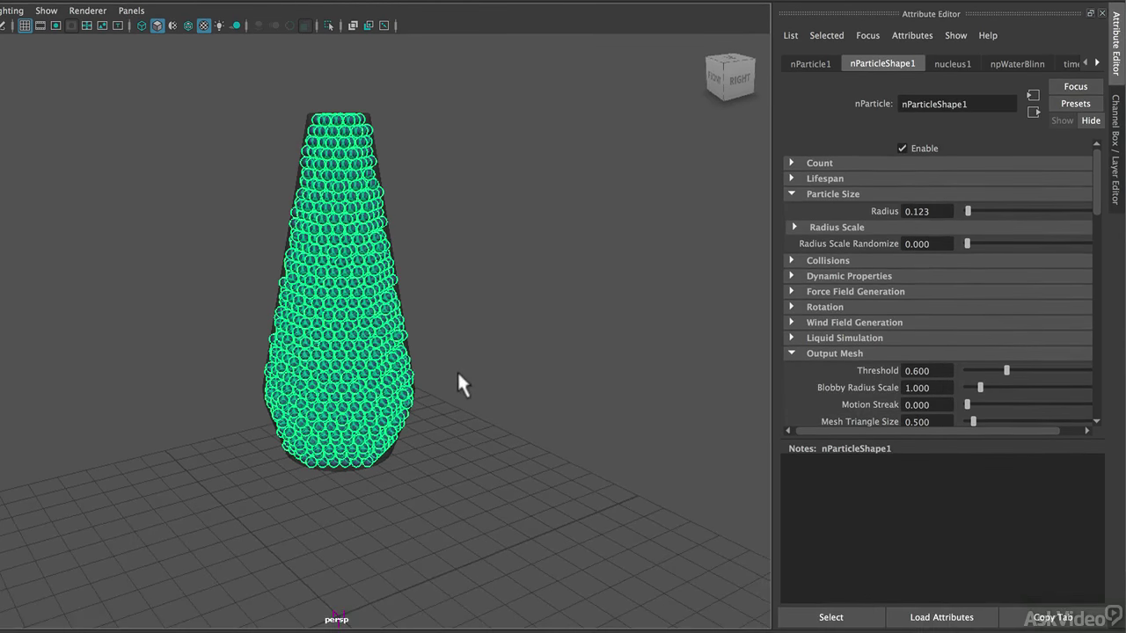
alt+drag(460, 491, 428, 428)
alt+drag(428, 320, 381, 361)
scroll(381, 361, up, 10)
scroll(378, 352, down, 8)
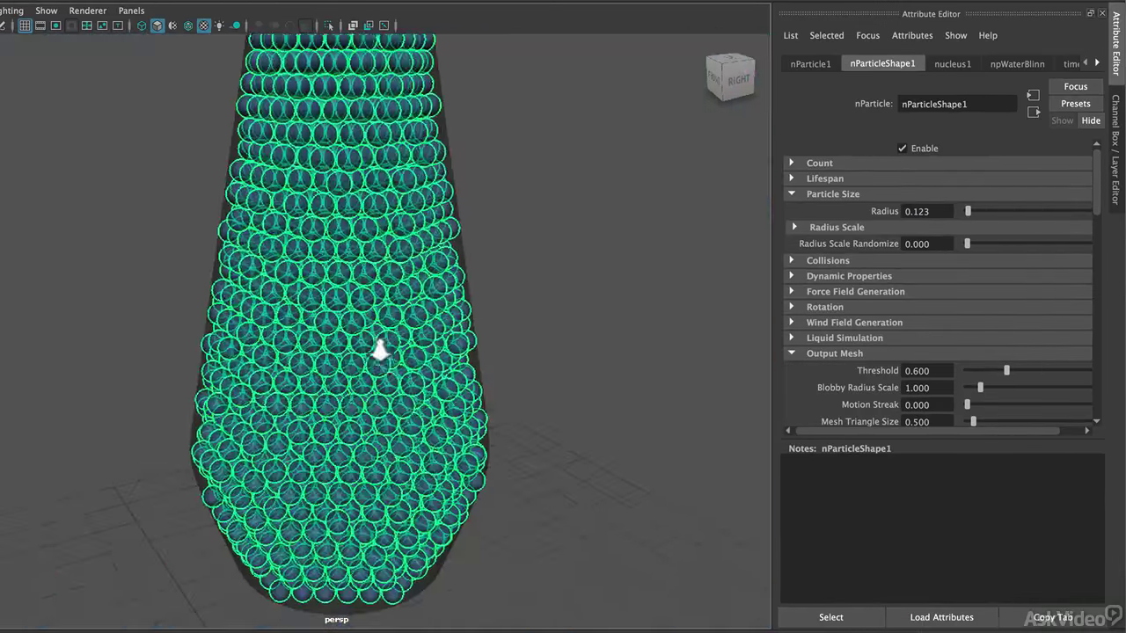
scroll(378, 351, down, 5)
alt+drag(376, 352, 356, 329)
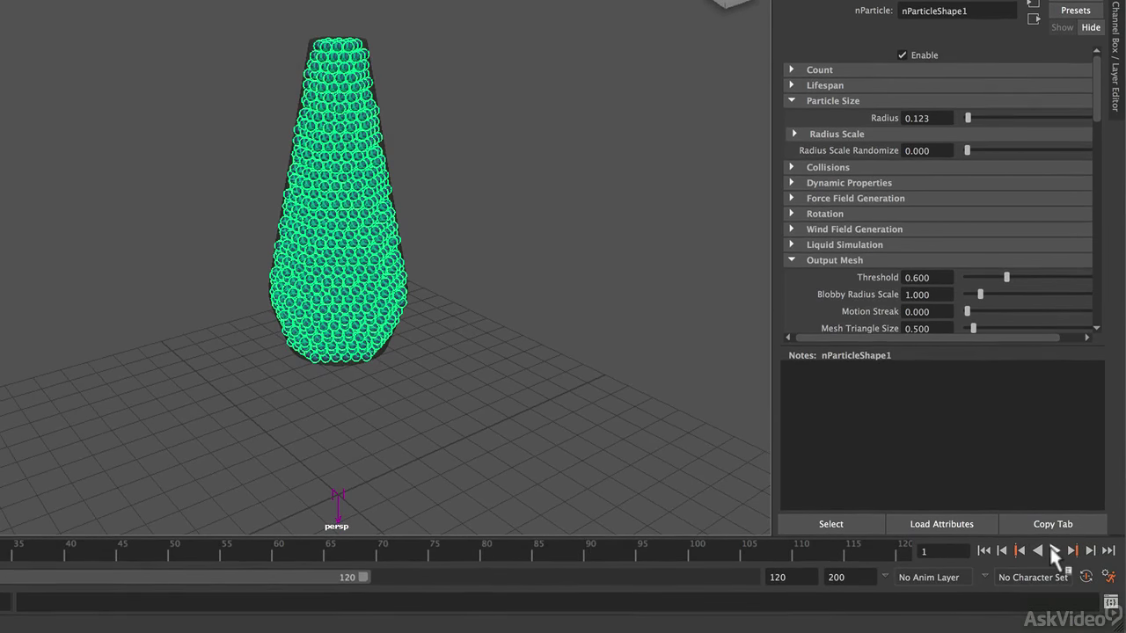
click(1054, 551)
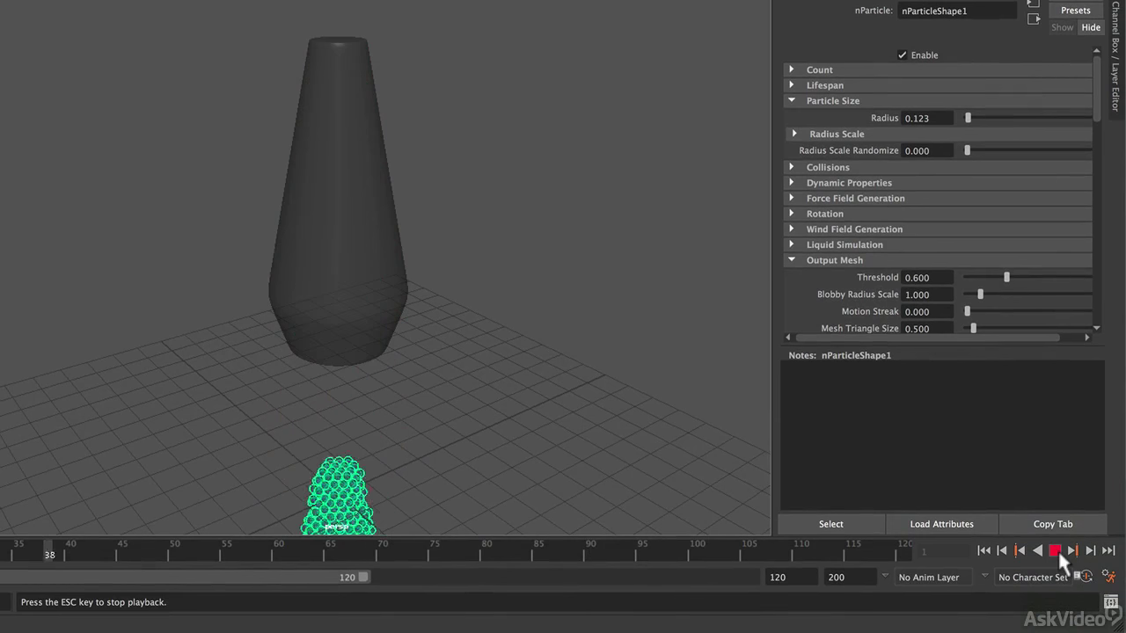
click(1056, 553)
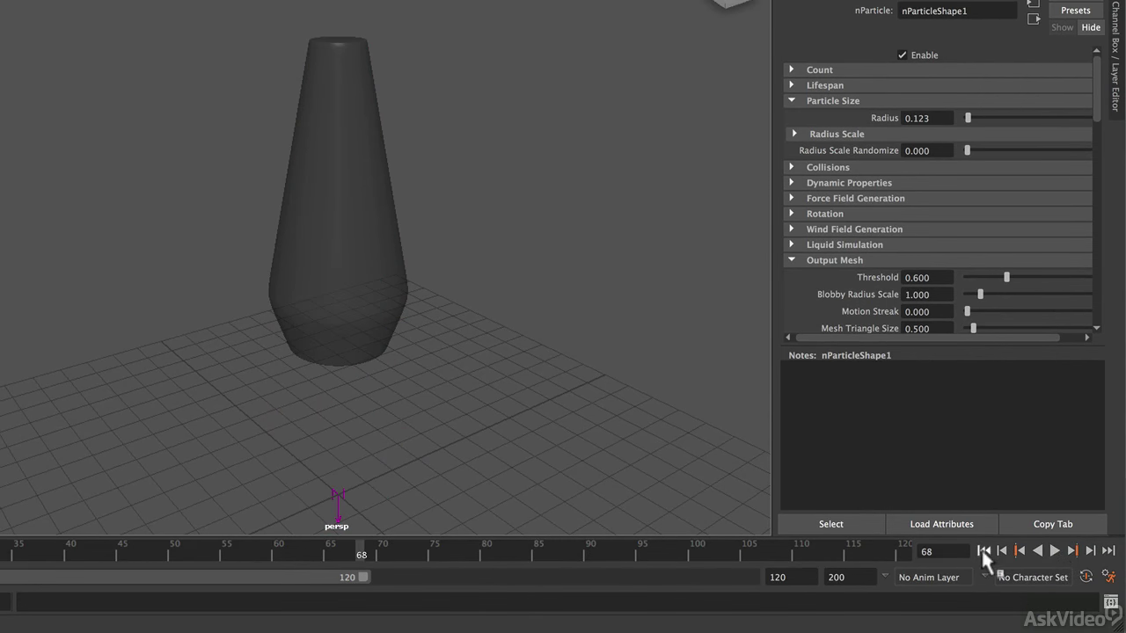
click(983, 551)
click(1054, 552)
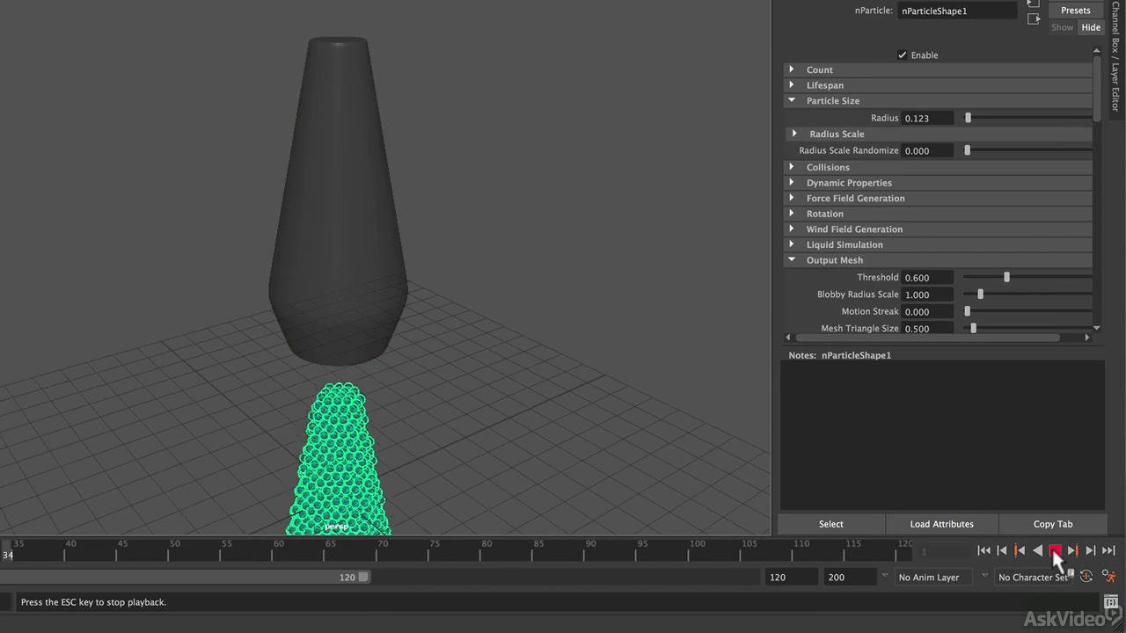
click(1055, 552)
click(982, 551)
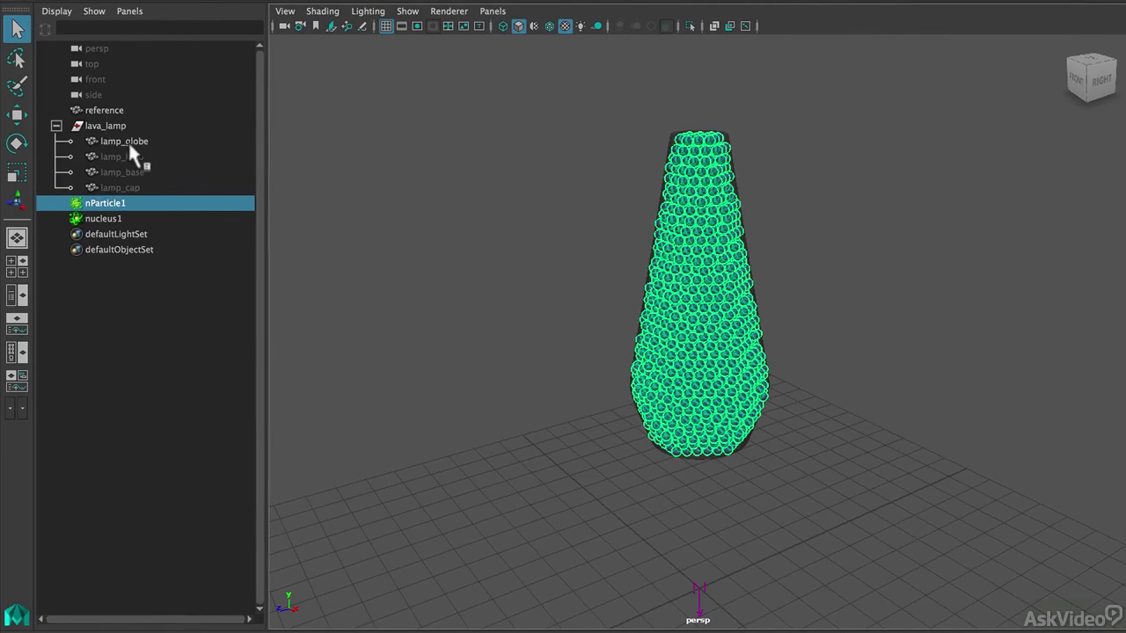
click(127, 142)
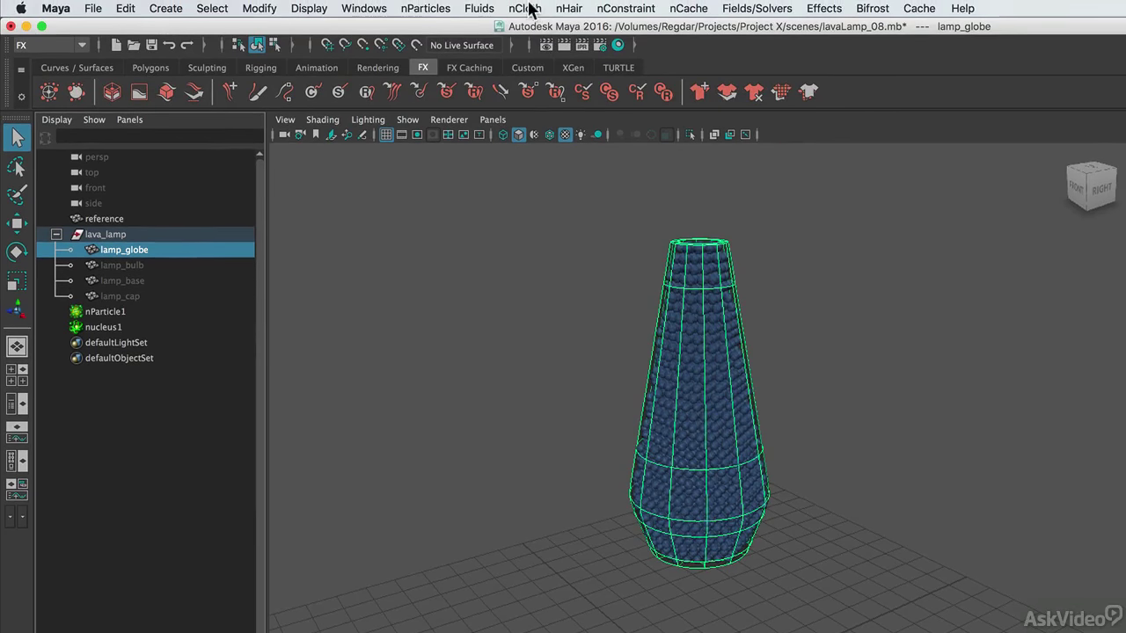
- Make the lamp globe a passive collider on the nucleus1 solver via nCloth > Create Passive Collider
click(528, 9)
click(515, 46)
key(space)
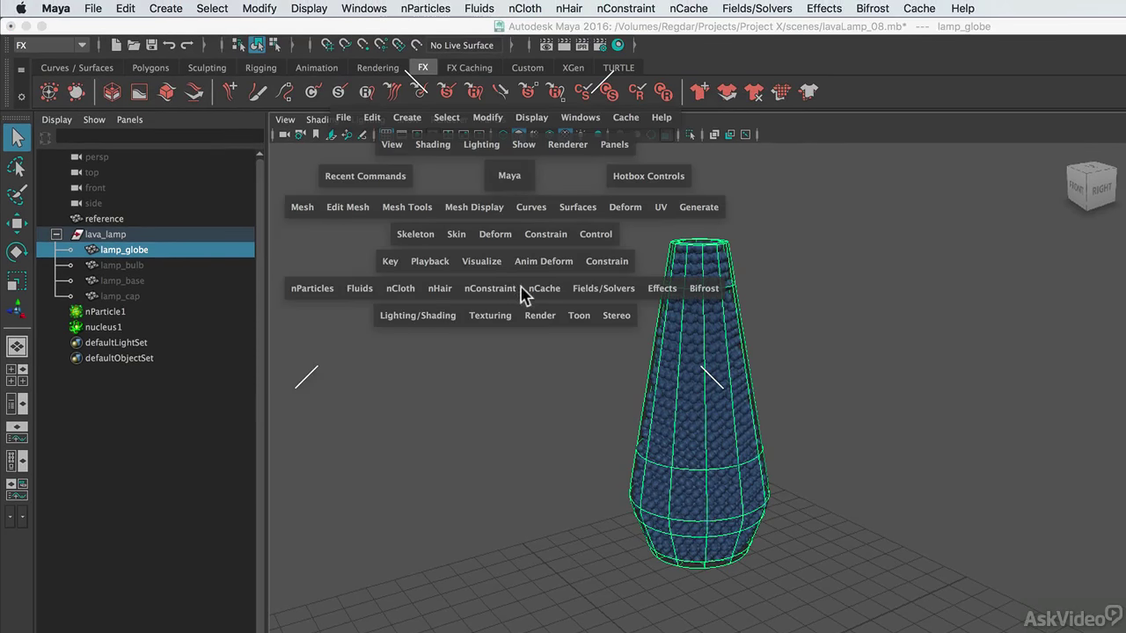
click(402, 290)
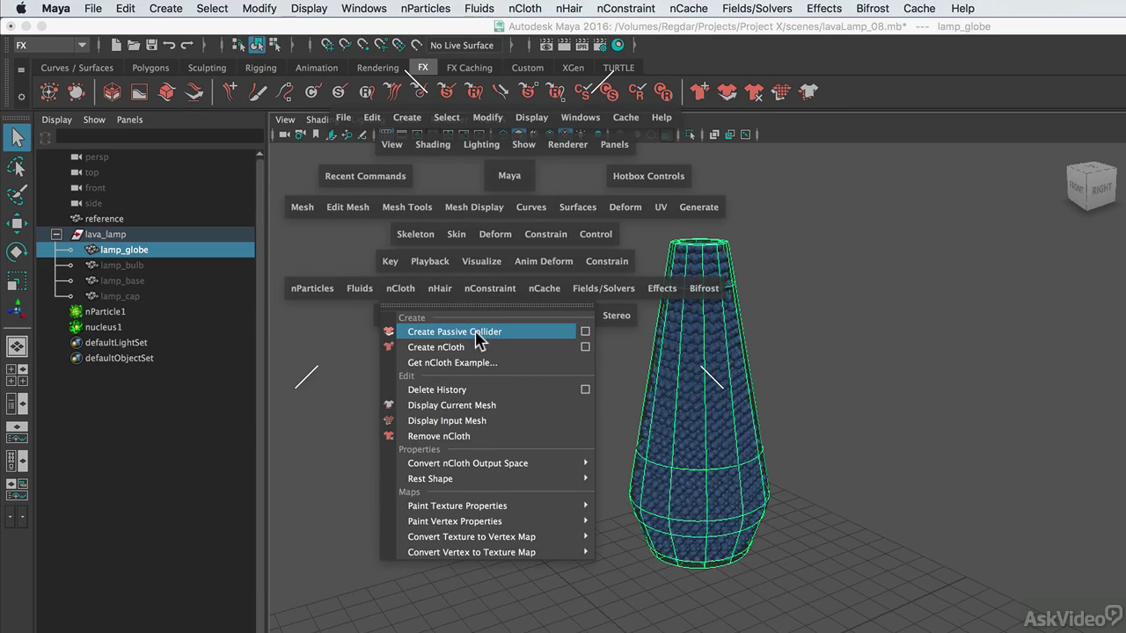
click(585, 331)
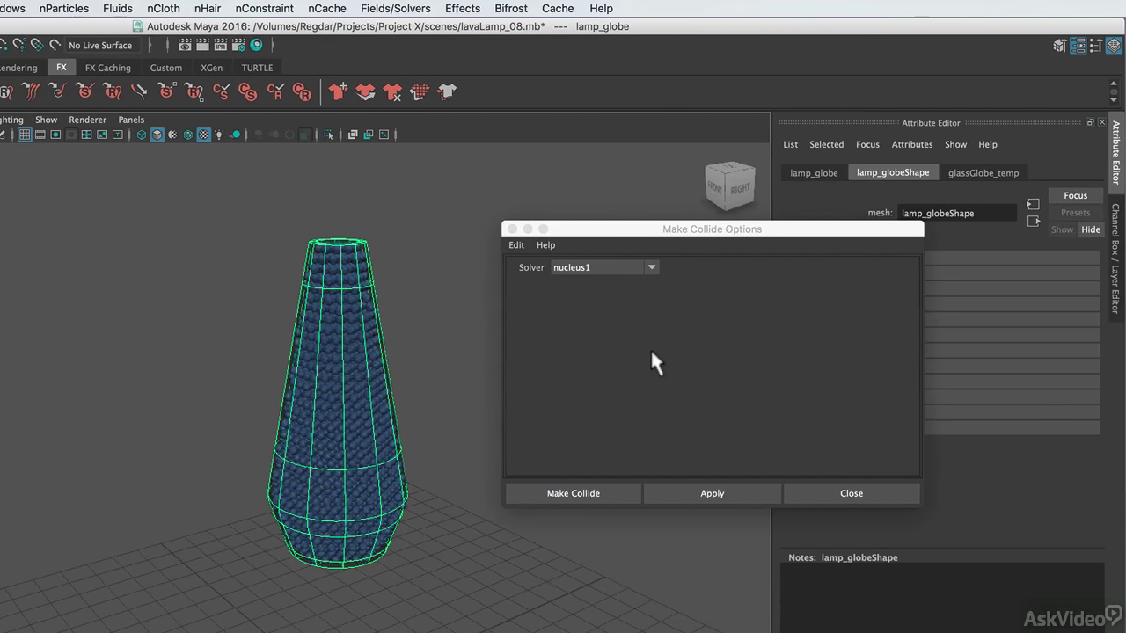
click(592, 492)
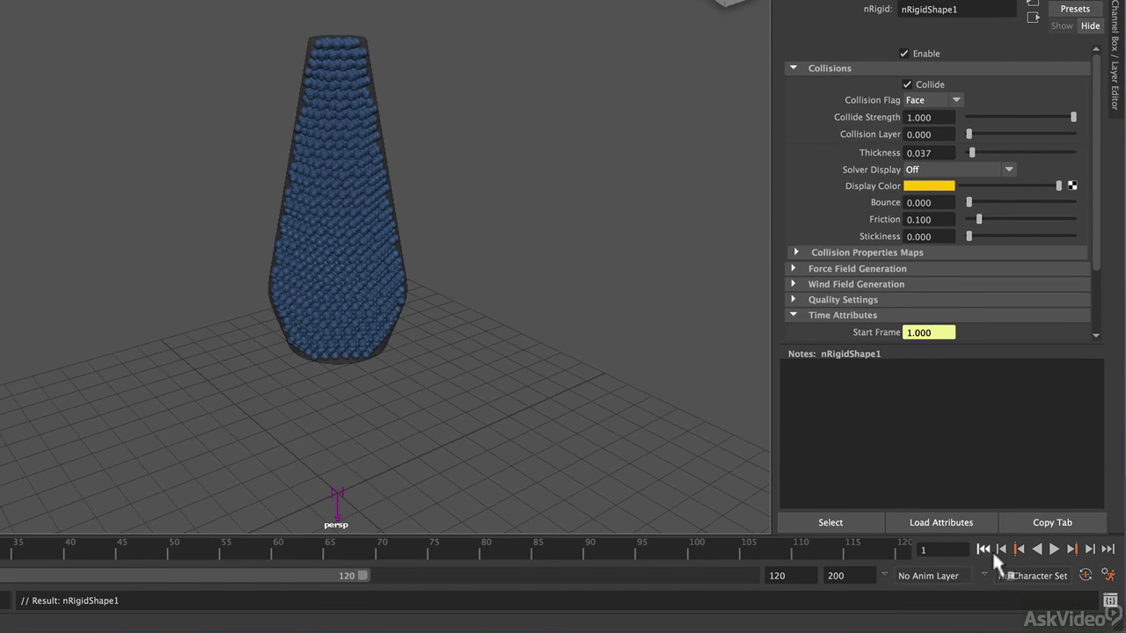
- Play, stop, rewind and replay the simulation to watch the water settle at the globe's bottom
click(1054, 550)
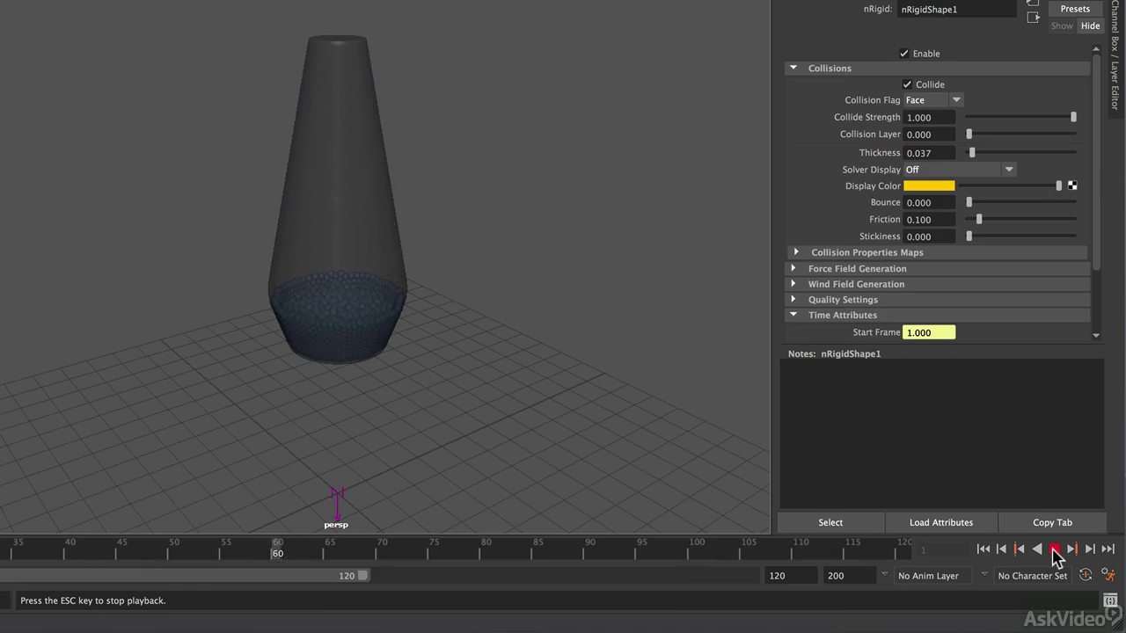
click(1053, 551)
click(983, 550)
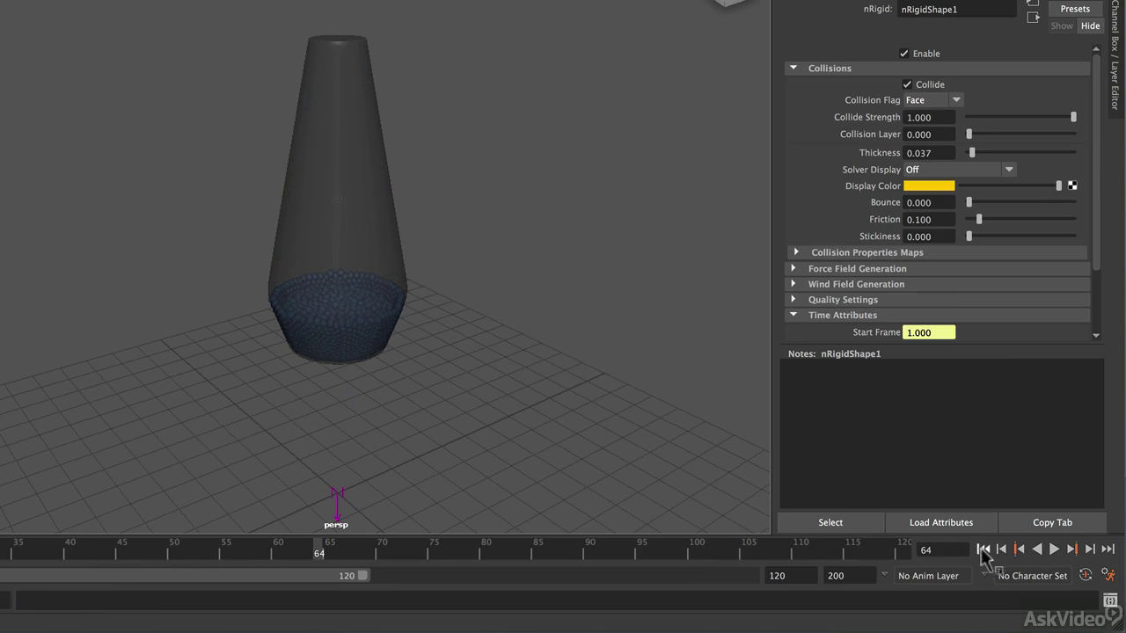
click(1054, 550)
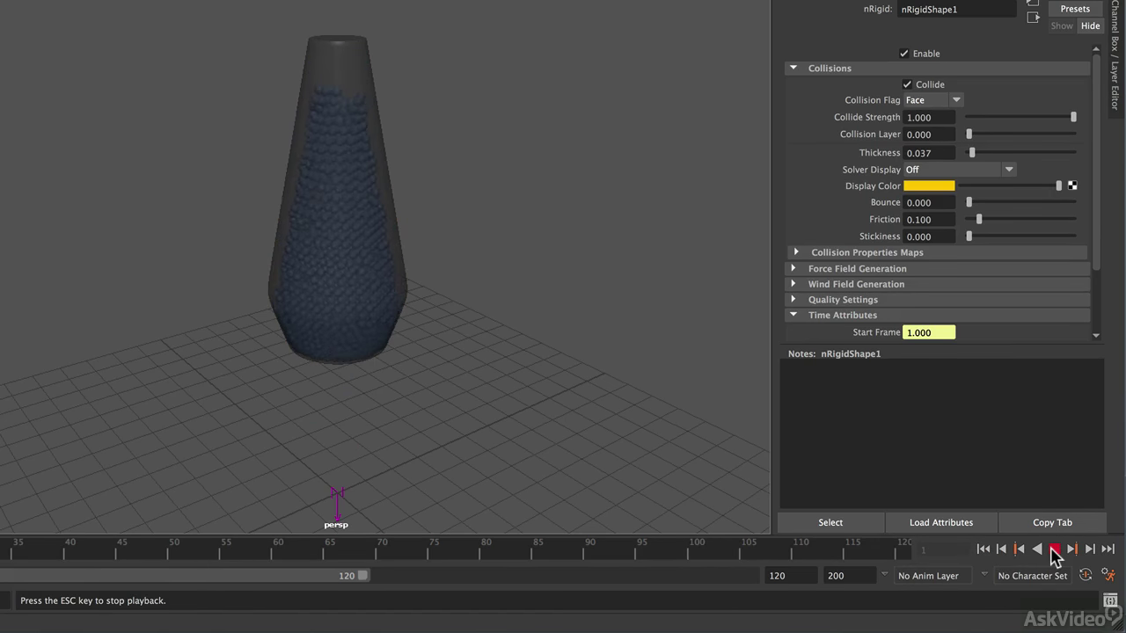